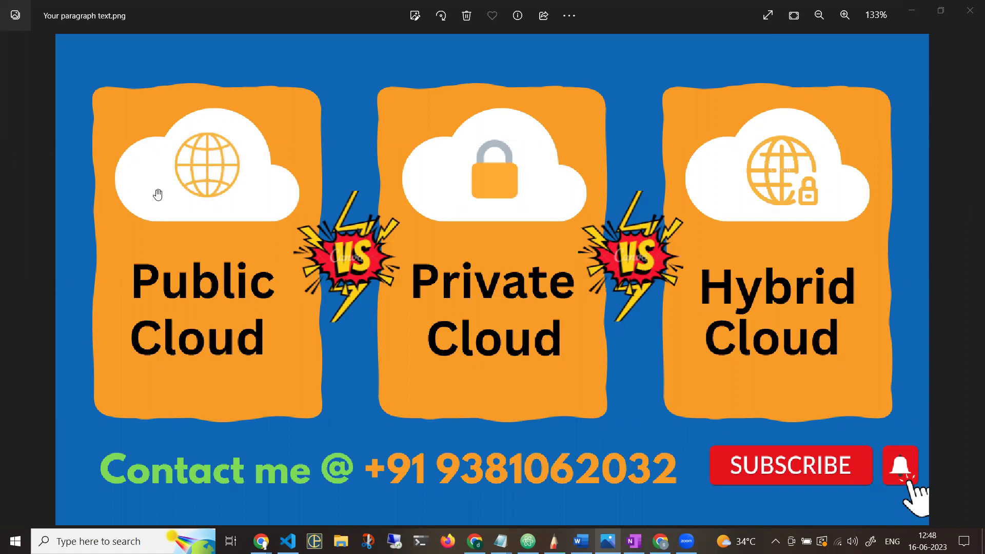
Step: Handwrite the headings Public and Private in blue ink across the top of the page
left_click(634, 542)
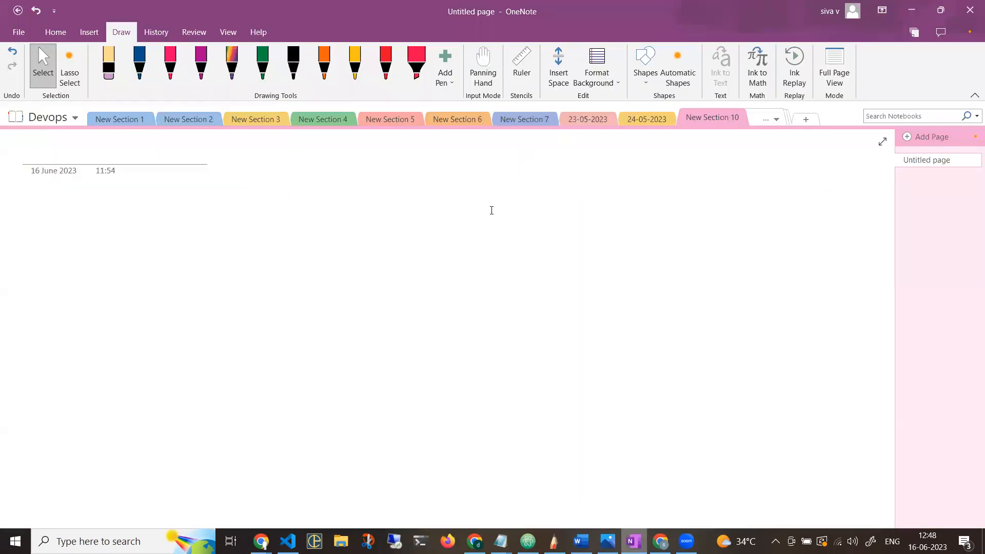
left_click(140, 68)
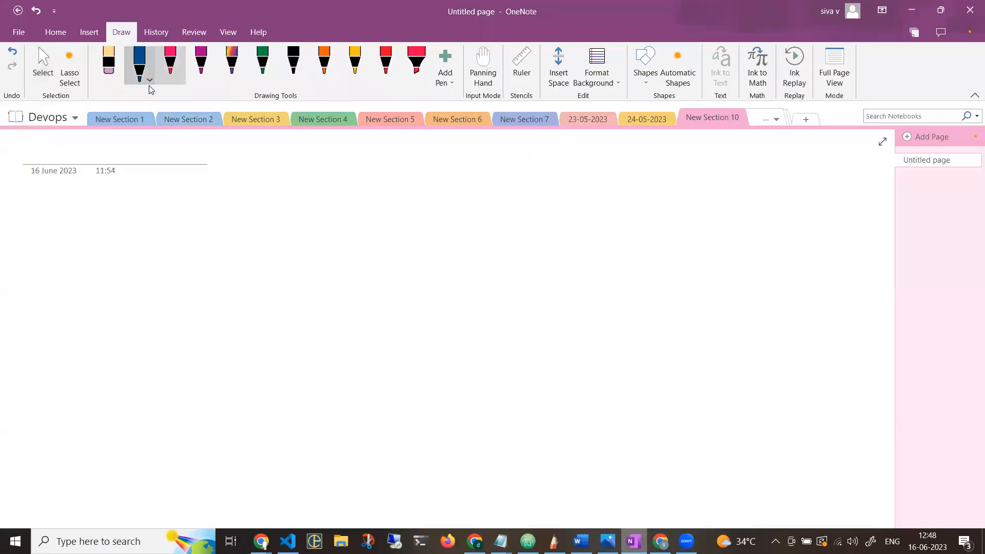
mouse_move(152, 199)
left_mouse_down()
mouse_move(152, 221)
mouse_move(158, 209)
left_mouse_up()
left_click_drag(163, 205, 220, 219)
left_click_drag(231, 201, 224, 217)
mouse_move(417, 178)
left_mouse_down()
mouse_move(420, 191)
mouse_move(441, 187)
left_mouse_up()
mouse_move(448, 186)
left_mouse_down()
mouse_move(448, 197)
mouse_move(464, 185)
mouse_move(479, 197)
left_mouse_up()
mouse_move(481, 198)
left_mouse_down()
mouse_move(491, 181)
mouse_move(502, 190)
left_mouse_up()
Step: Handwrite hybrid and multicloud further right to complete the four headings
mouse_move(681, 165)
left_mouse_down()
mouse_move(702, 185)
mouse_move(723, 183)
mouse_move(741, 182)
mouse_move(756, 159)
mouse_move(759, 179)
left_mouse_up()
left_click_drag(772, 157, 767, 178)
left_click(778, 173)
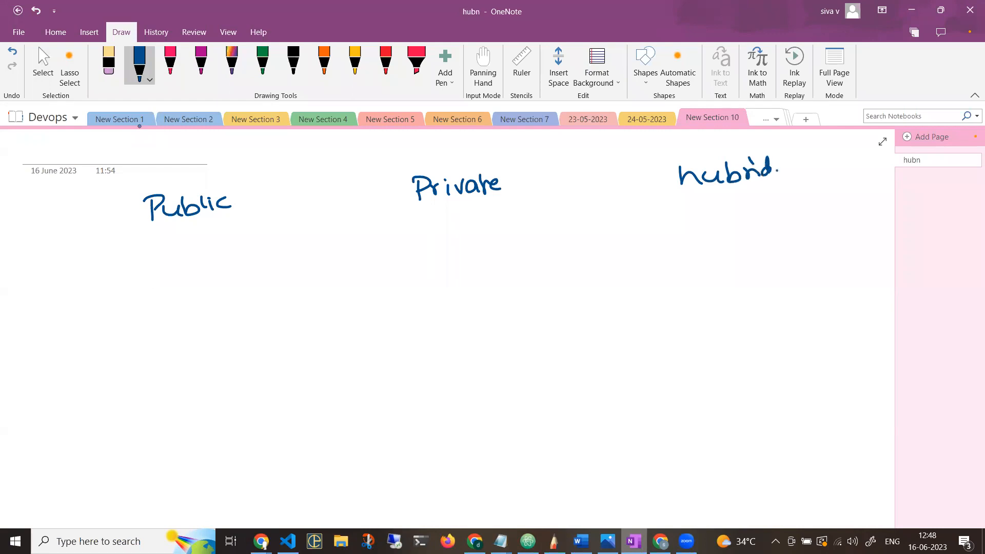
left_click_drag(741, 292, 792, 288)
left_click_drag(801, 262, 824, 277)
mouse_move(837, 258)
left_mouse_down()
mouse_move(839, 276)
mouse_move(863, 273)
left_mouse_up()
left_click_drag(865, 266, 868, 251)
left_click(878, 266)
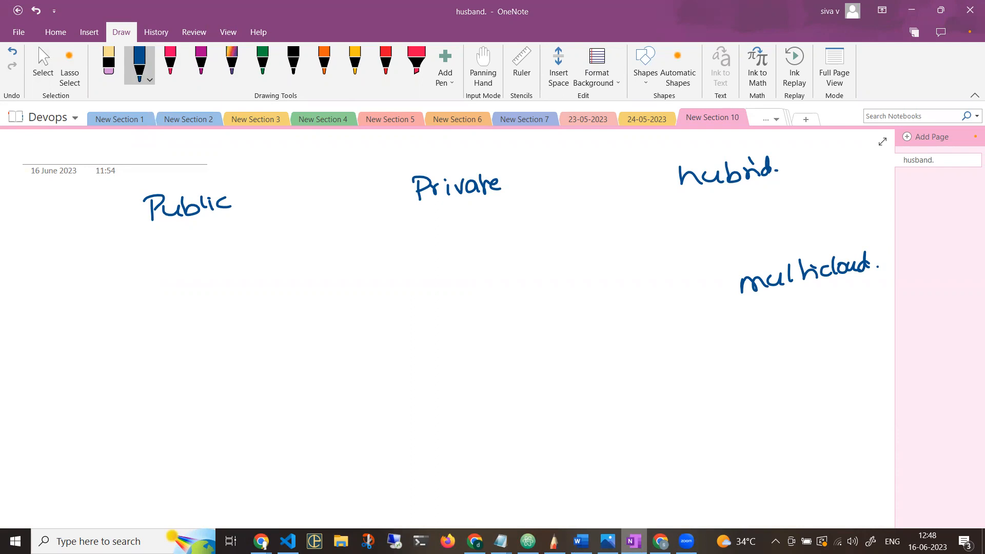
Step: Bring up the Create VM instance form in Google Cloud Console, then hide the browser
key("alt+Tab")
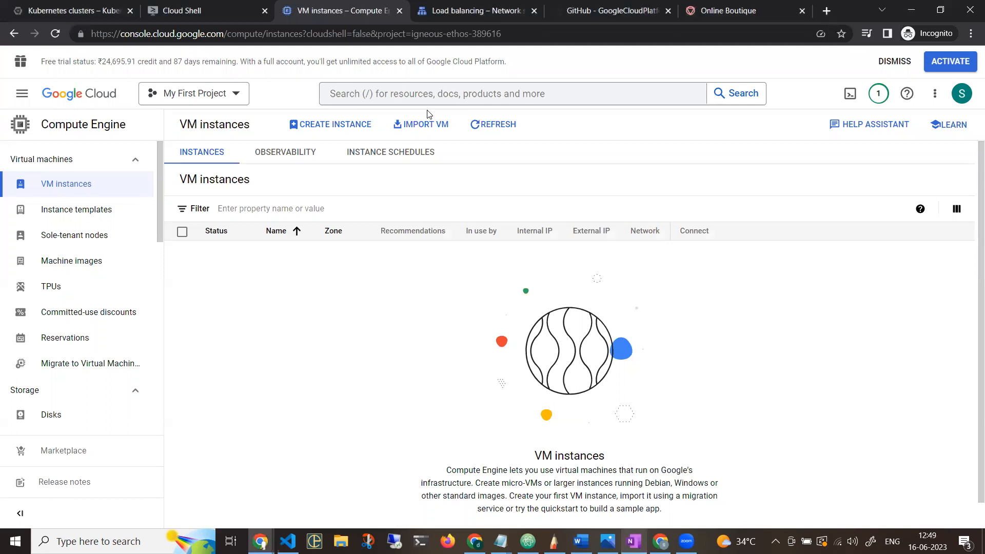
left_click(347, 135)
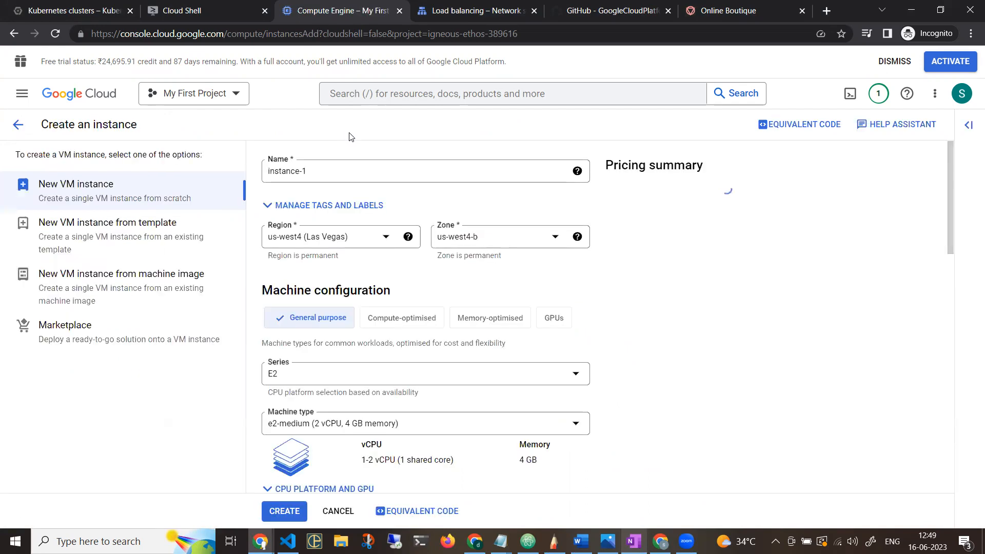
left_click(911, 8)
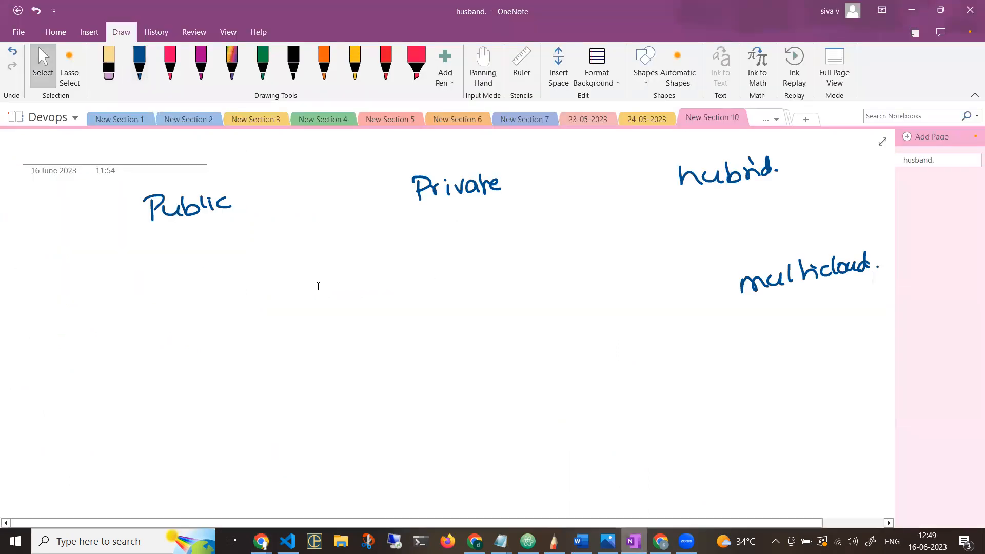
Step: List GCP, Aws and Azure in green ink beneath the Public heading
left_click(262, 63)
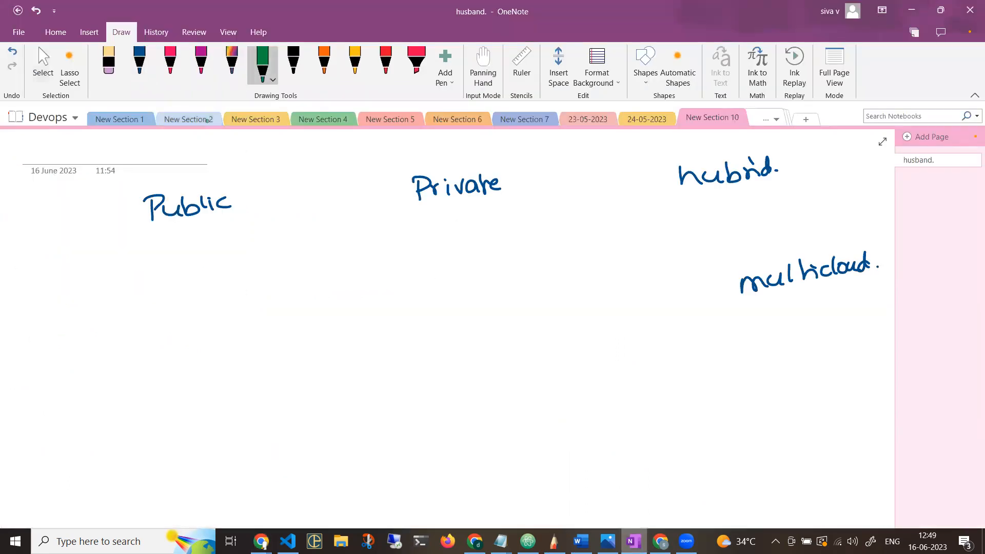
mouse_move(174, 259)
left_mouse_down()
mouse_move(188, 273)
mouse_move(201, 262)
left_mouse_up()
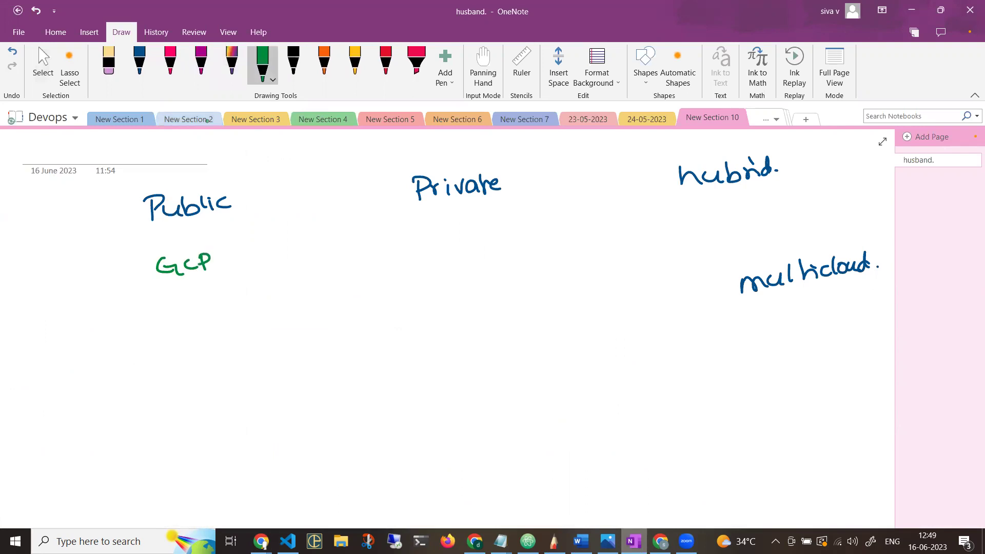
mouse_move(172, 331)
left_mouse_down()
mouse_move(183, 313)
mouse_move(217, 327)
left_mouse_up()
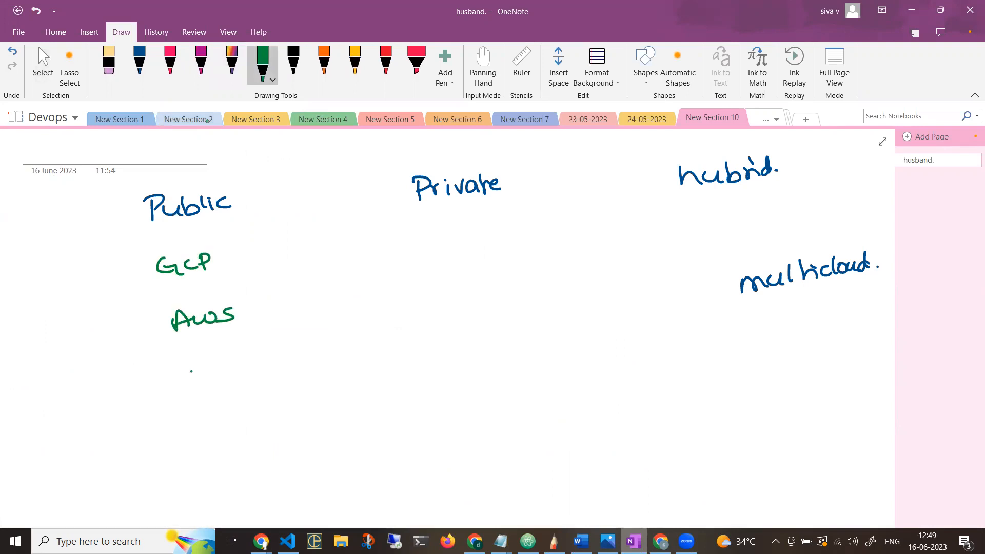
left_click_drag(190, 384, 272, 363)
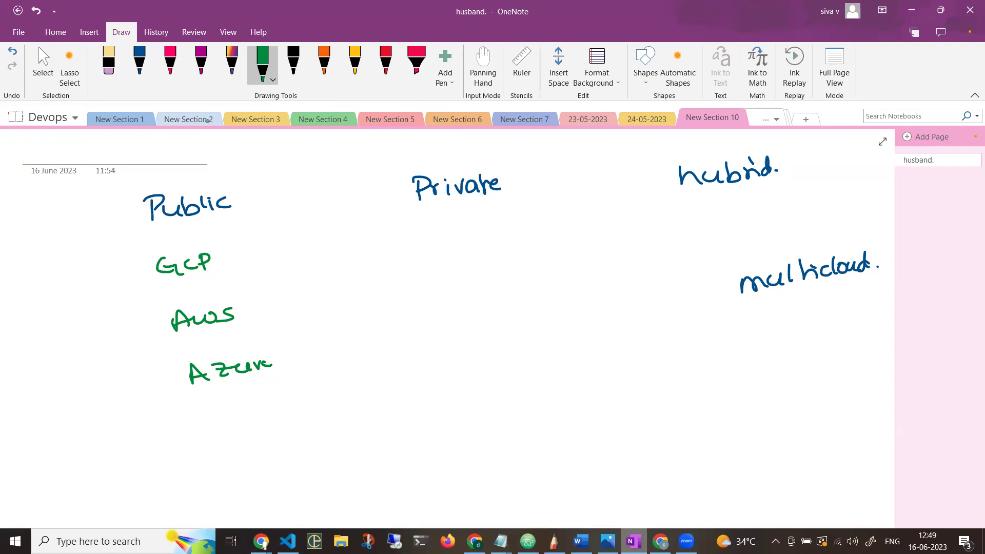
Step: Underline Private and add the bracketed note (onprim/intra) with dashes before each
left_click_drag(437, 210, 474, 205)
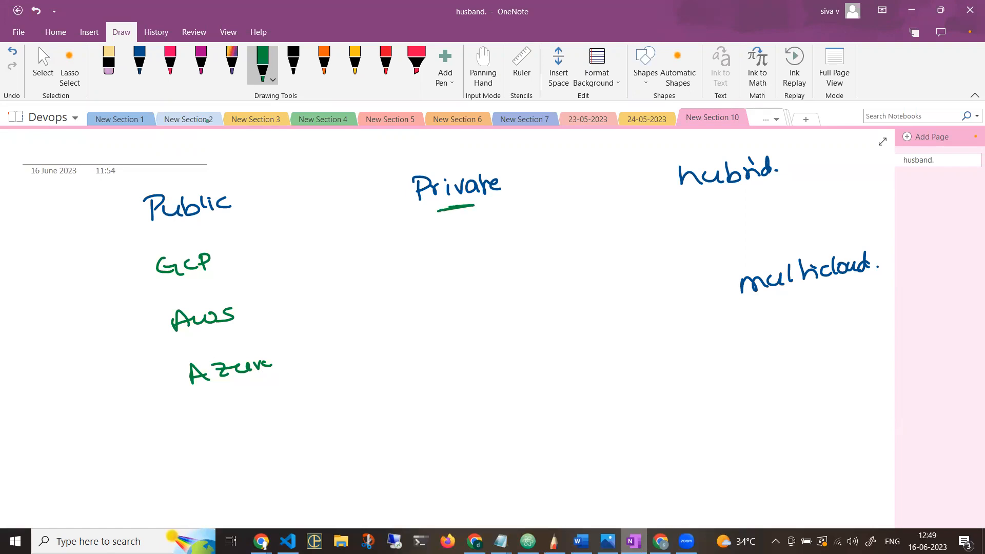
mouse_move(412, 239)
left_mouse_down()
mouse_move(405, 246)
mouse_move(436, 246)
mouse_move(498, 226)
left_mouse_up()
mouse_move(507, 223)
left_mouse_down()
mouse_move(508, 231)
mouse_move(544, 231)
mouse_move(545, 217)
left_mouse_up()
left_click_drag(551, 221, 557, 216)
left_click_drag(562, 217, 568, 233)
left_click_drag(404, 230, 398, 254)
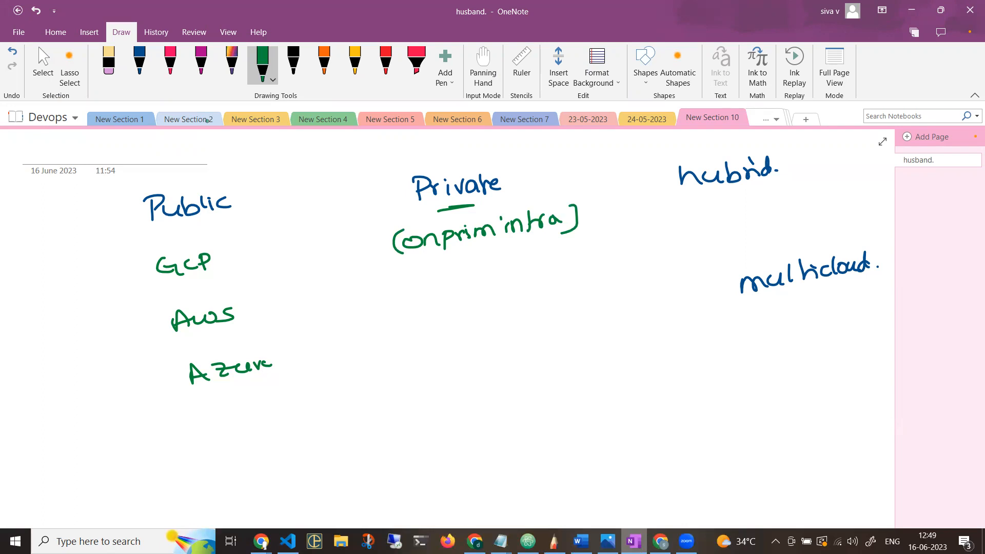
left_click_drag(374, 194, 391, 188)
left_click_drag(371, 239, 390, 234)
Step: List the on-prem tools Vmware, hyperv and xenhyper under the note
left_click_drag(461, 266, 537, 271)
left_click_drag(544, 263, 562, 263)
mouse_move(472, 301)
left_mouse_down()
mouse_move(487, 314)
mouse_move(559, 287)
left_mouse_up()
left_click_drag(489, 337, 499, 344)
mouse_move(502, 339)
left_mouse_down()
mouse_move(564, 339)
mouse_move(588, 326)
left_mouse_up()
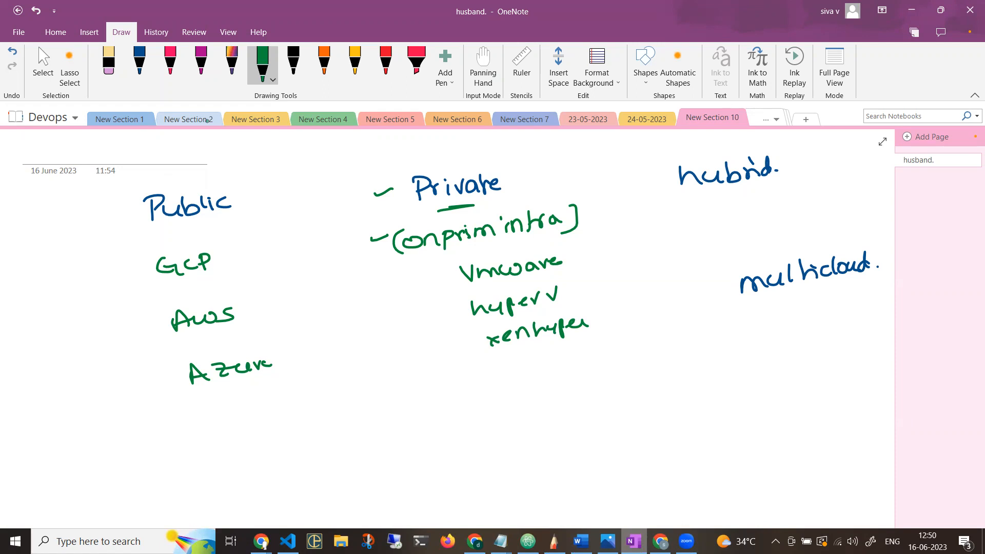
Step: Draw a bracket arrow from Private down to 'dedicated to our business.' and a note beside Public
mouse_move(400, 190)
left_mouse_down()
mouse_move(365, 195)
mouse_move(350, 345)
mouse_move(413, 383)
left_mouse_up()
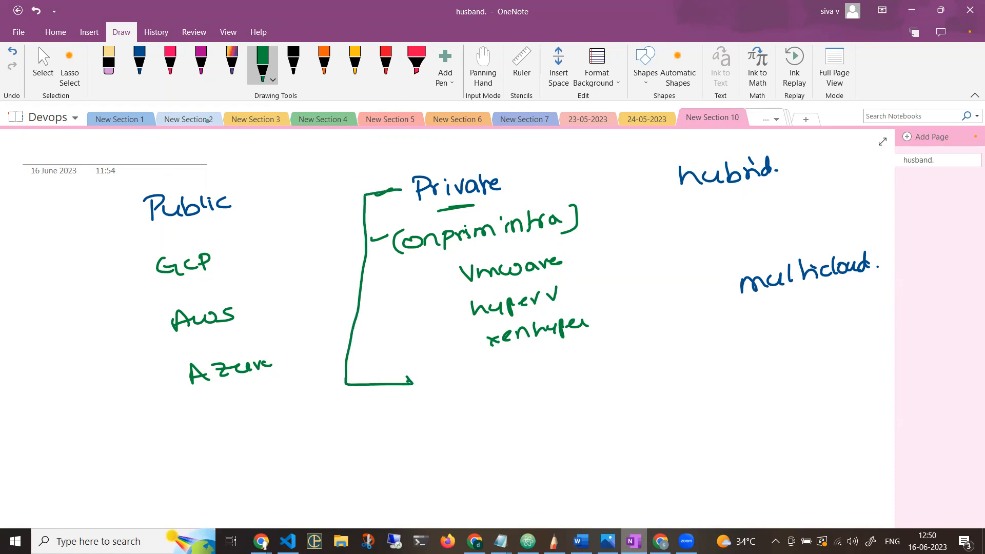
mouse_move(218, 191)
left_mouse_down()
mouse_move(254, 179)
mouse_move(259, 188)
mouse_move(261, 179)
left_mouse_up()
mouse_move(291, 159)
left_mouse_down()
mouse_move(281, 170)
mouse_move(323, 163)
mouse_move(330, 151)
left_mouse_up()
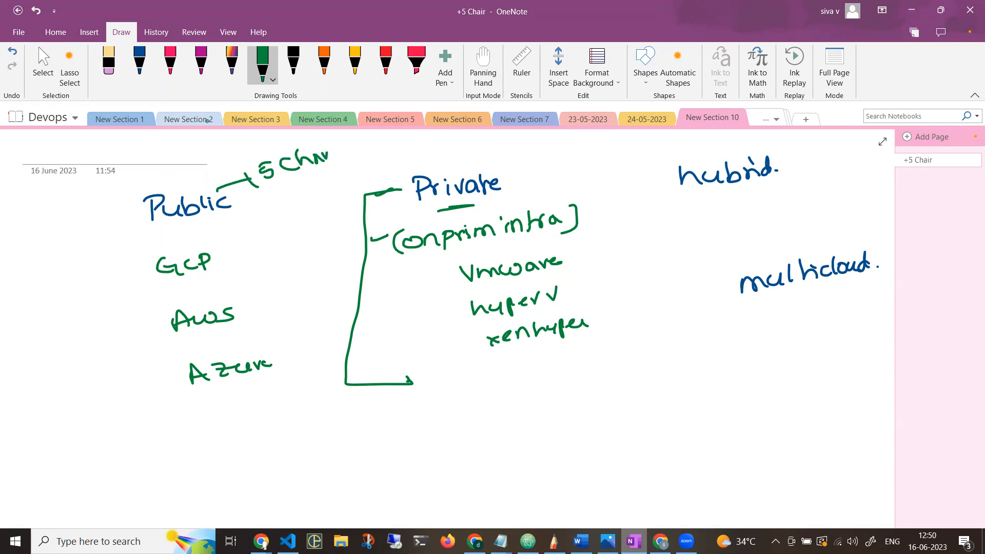
mouse_move(454, 375)
left_mouse_down()
mouse_move(459, 365)
mouse_move(482, 382)
mouse_move(491, 367)
mouse_move(494, 382)
left_mouse_up()
mouse_move(502, 373)
left_mouse_down()
mouse_move(522, 382)
mouse_move(544, 380)
mouse_move(555, 362)
mouse_move(597, 376)
mouse_move(602, 367)
mouse_move(558, 365)
mouse_move(568, 356)
left_mouse_up()
mouse_move(494, 403)
left_mouse_down()
mouse_move(521, 421)
mouse_move(582, 414)
left_mouse_up()
left_click(591, 408)
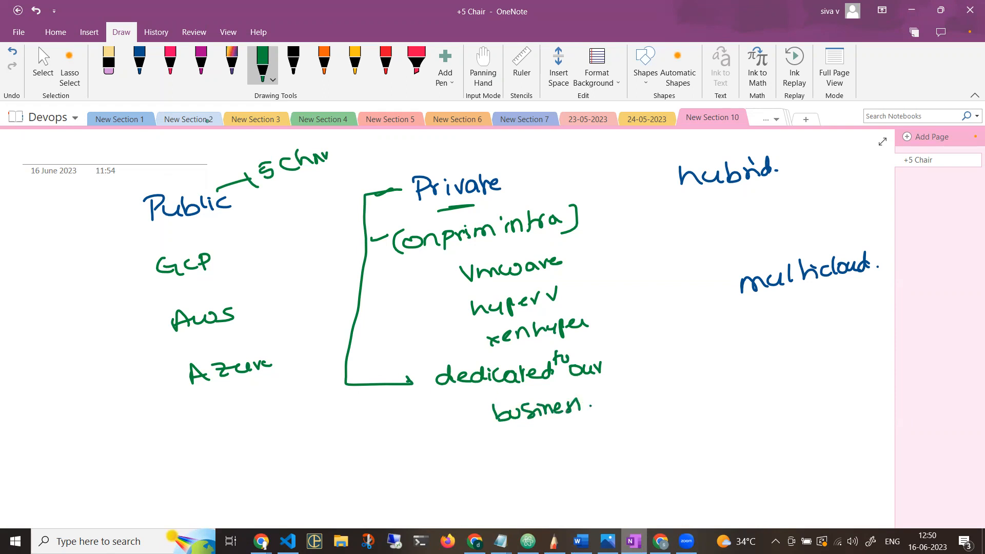
Step: Handwrite GCP, Azure and Aws in green in a row lower on the page
left_click(43, 65)
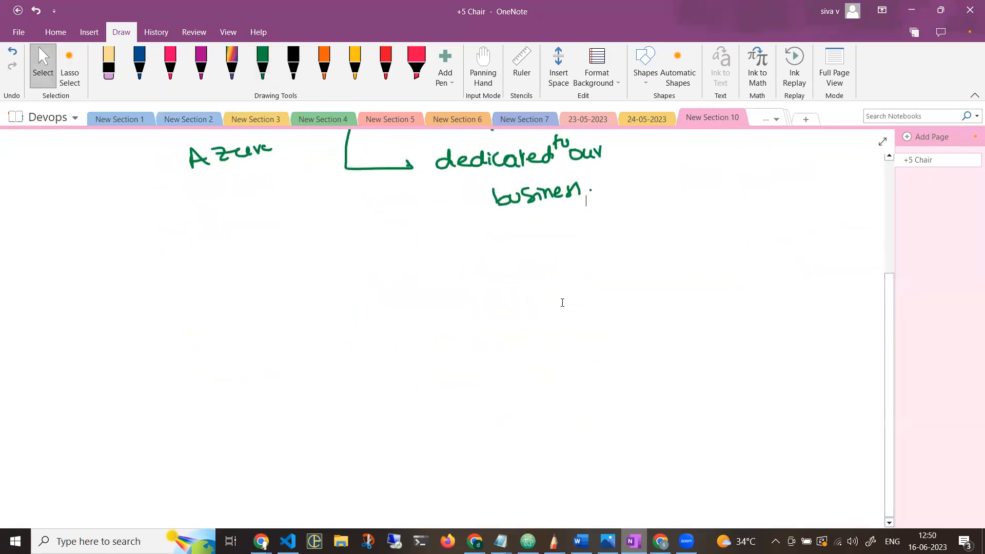
scroll(562, 302, "down", 3)
left_click(262, 65)
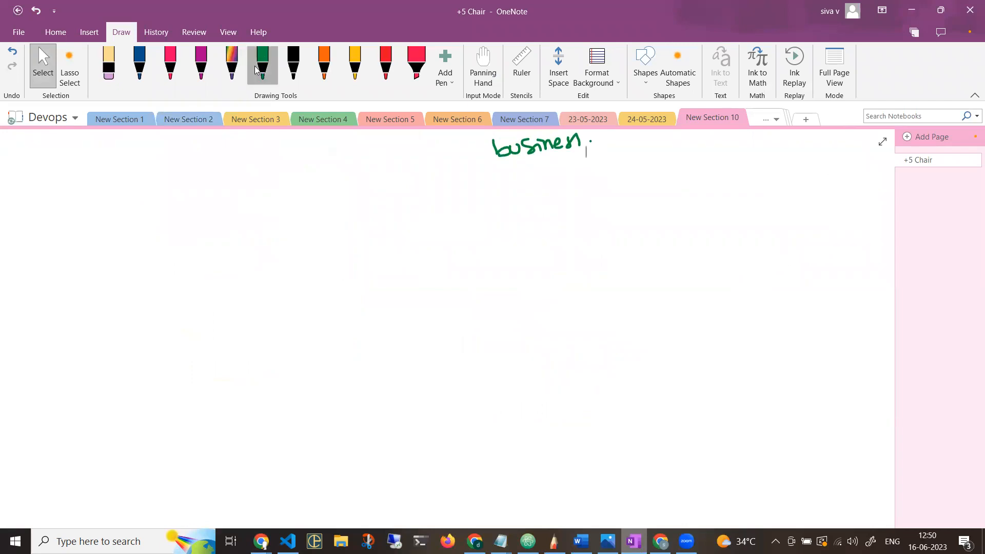
mouse_move(216, 183)
left_mouse_down()
mouse_move(212, 200)
mouse_move(265, 196)
left_mouse_up()
left_click_drag(417, 206, 429, 197)
left_click_drag(439, 185, 455, 201)
left_click_drag(461, 187, 507, 197)
mouse_move(609, 190)
left_mouse_down()
mouse_move(659, 174)
mouse_move(656, 183)
left_mouse_up()
Step: Add a red arrow after Aws labelled Public Cloud
left_click(386, 66)
left_click_drag(720, 176, 758, 174)
mouse_move(759, 167)
left_mouse_down()
mouse_move(760, 185)
mouse_move(779, 172)
mouse_move(791, 178)
left_mouse_up()
left_click_drag(795, 159, 811, 174)
mouse_move(821, 166)
left_mouse_down()
mouse_move(835, 176)
mouse_move(793, 206)
left_mouse_up()
mouse_move(806, 191)
left_mouse_down()
mouse_move(809, 205)
mouse_move(817, 200)
left_mouse_up()
left_click_drag(822, 197, 843, 201)
left_click_drag(848, 191, 848, 206)
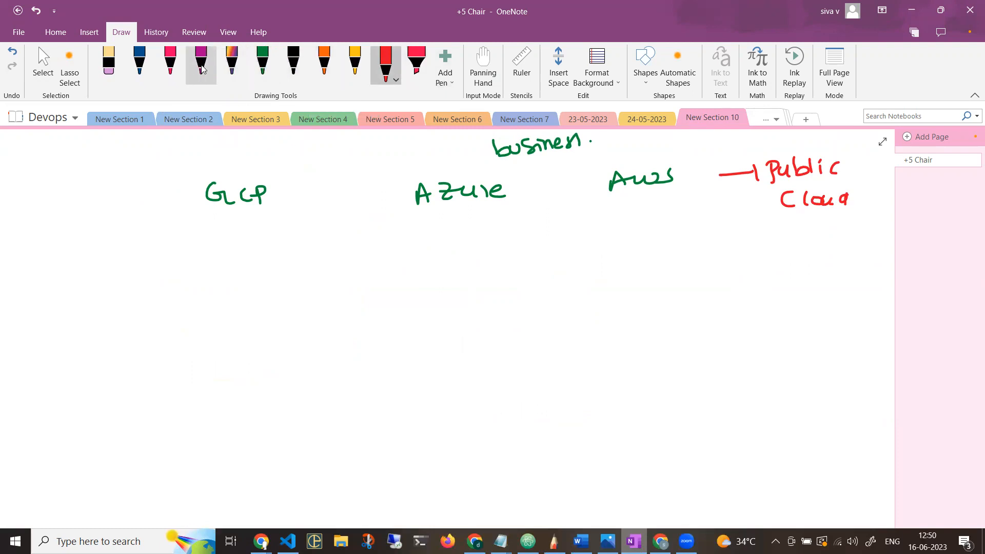
Step: Write Anthos and Azure Slack in dark blue below the providers
left_click(140, 62)
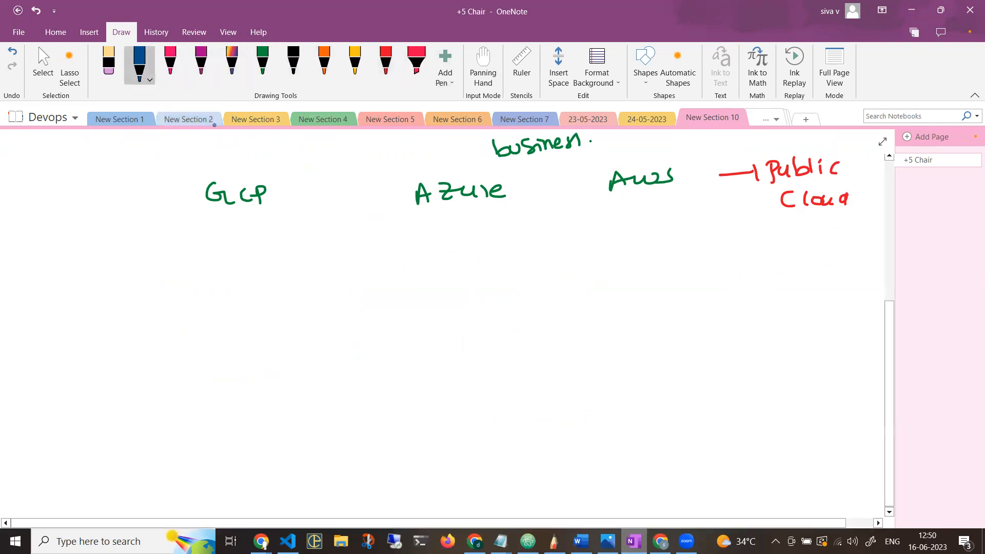
mouse_move(216, 391)
left_mouse_down()
mouse_move(233, 380)
mouse_move(280, 387)
left_mouse_up()
left_click_drag(286, 373, 294, 385)
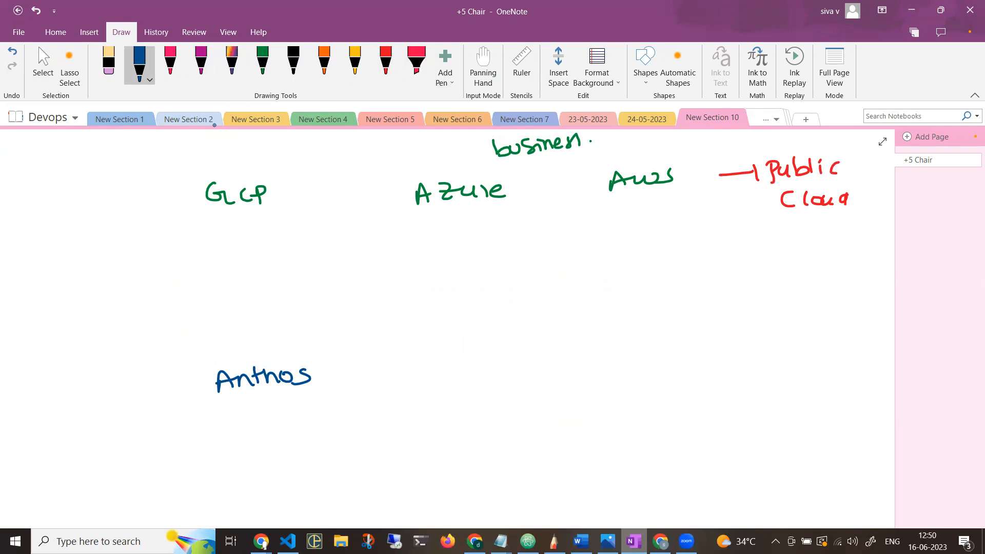
left_click_drag(424, 365, 506, 352)
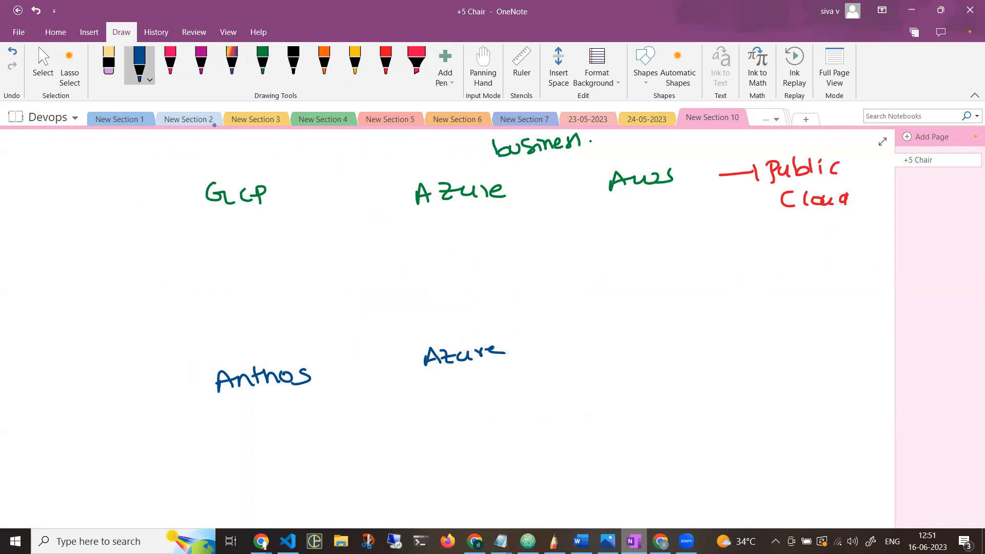
mouse_move(461, 382)
left_mouse_down()
mouse_move(445, 395)
mouse_move(479, 394)
left_mouse_up()
mouse_move(490, 385)
left_mouse_down()
mouse_move(485, 395)
mouse_move(496, 395)
left_mouse_up()
left_click_drag(508, 380, 509, 394)
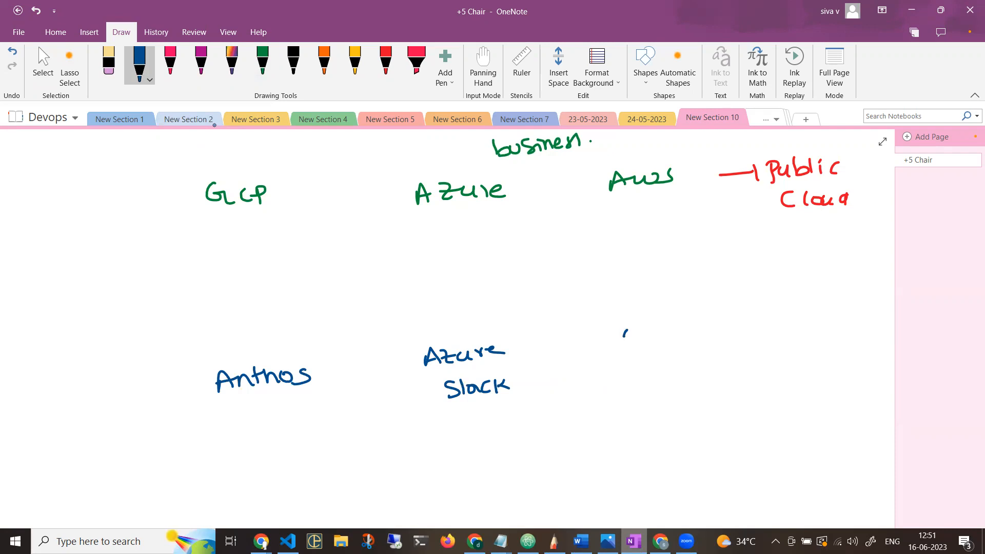
Step: Write Aws outpost and bracket it with a brace and arrow
left_click_drag(623, 340, 662, 326)
left_click_drag(625, 333, 661, 337)
mouse_move(632, 372)
left_mouse_down()
mouse_move(625, 379)
mouse_move(660, 383)
left_mouse_up()
mouse_move(662, 373)
left_mouse_down()
mouse_move(678, 371)
mouse_move(678, 387)
left_mouse_up()
left_click_drag(679, 372, 704, 379)
left_click_drag(696, 368, 714, 367)
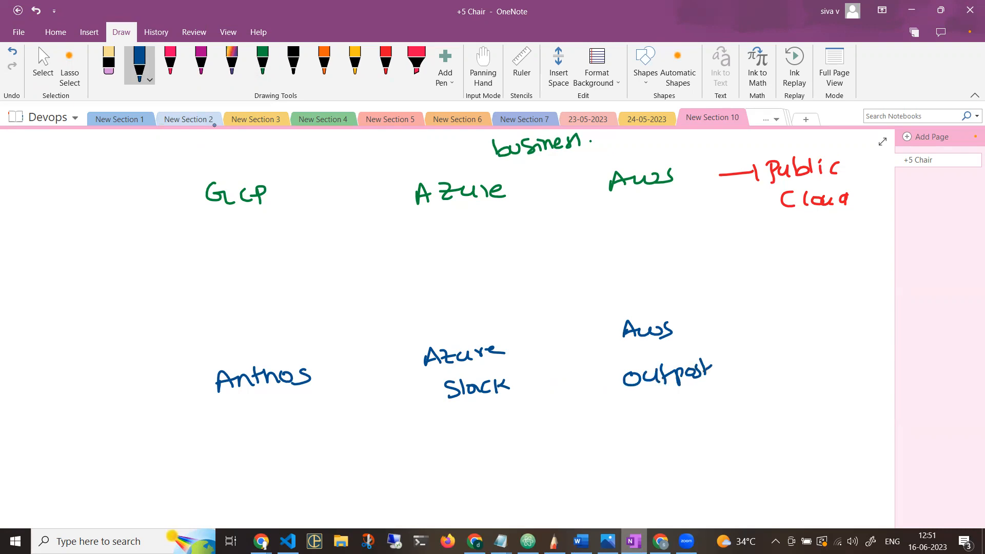
left_click_drag(707, 320, 725, 381)
mouse_move(727, 347)
left_mouse_down()
mouse_move(762, 338)
mouse_move(761, 356)
left_mouse_up()
Step: Label the arrow Private cloud and stop inking
left_click_drag(783, 320, 786, 341)
mouse_move(784, 322)
left_mouse_down()
mouse_move(795, 330)
mouse_move(809, 321)
left_mouse_up()
mouse_move(814, 320)
left_mouse_down()
mouse_move(815, 331)
mouse_move(827, 315)
mouse_move(861, 311)
left_mouse_up()
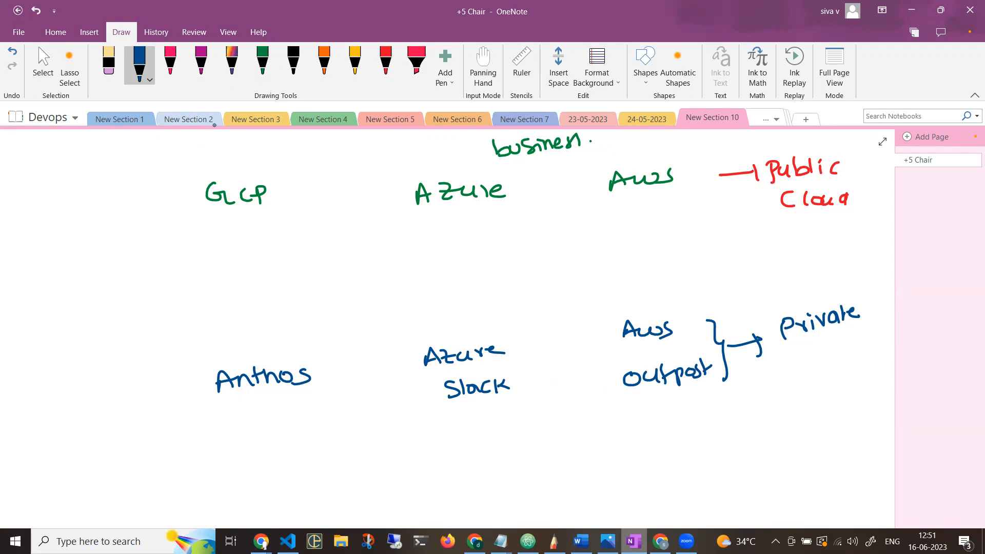
mouse_move(805, 360)
left_mouse_down()
mouse_move(850, 368)
mouse_move(856, 355)
left_mouse_up()
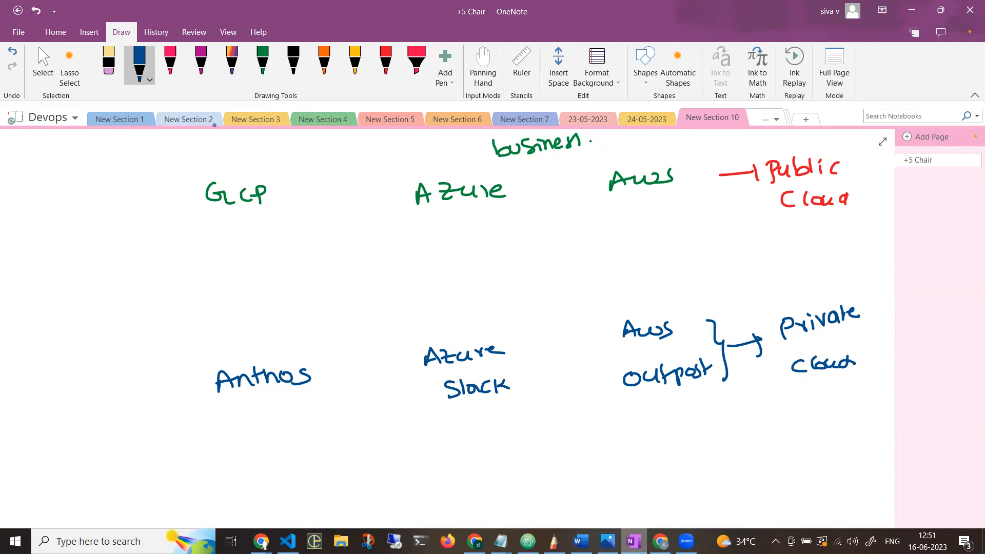
key("Escape")
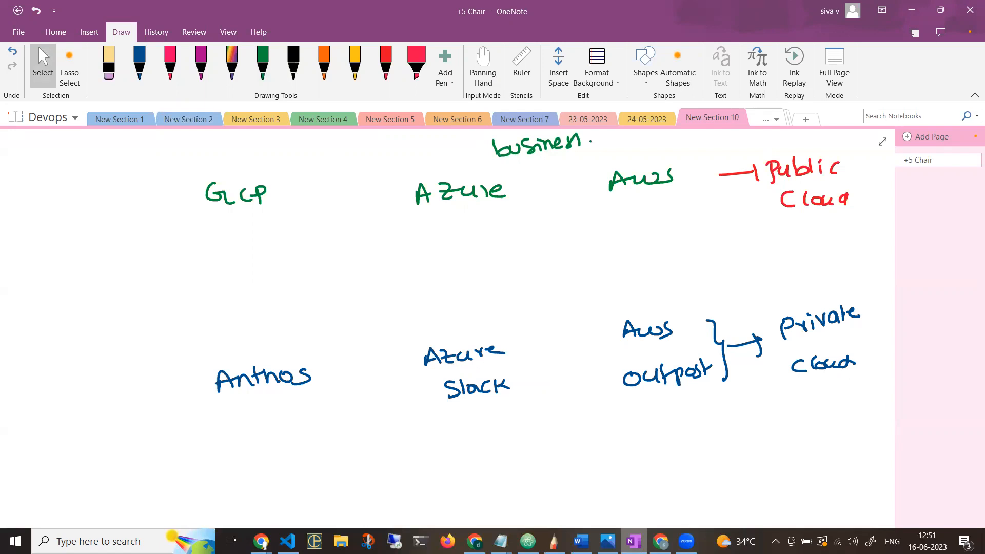
Step: Draw a blue box grouping GCP with Anthos
left_click(140, 65)
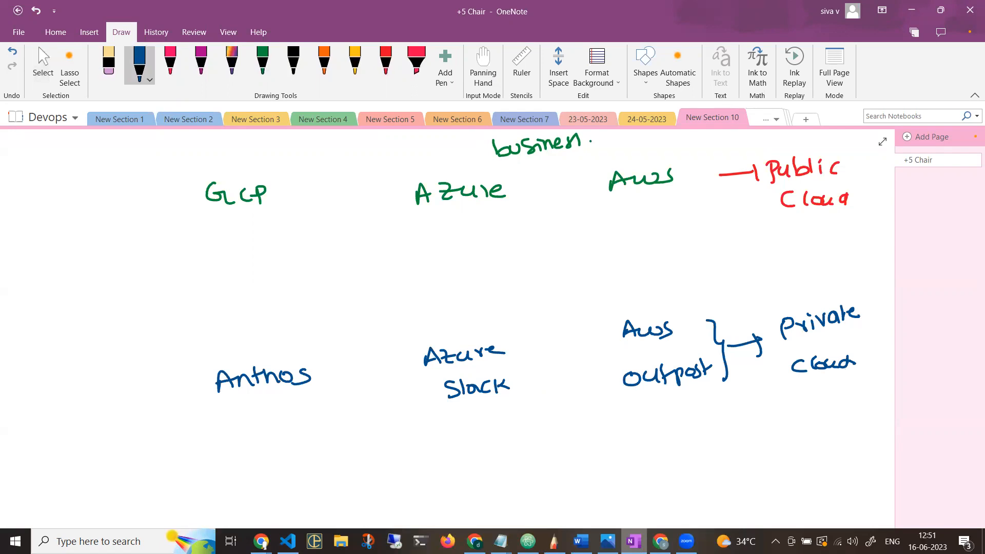
left_click_drag(169, 182, 351, 312)
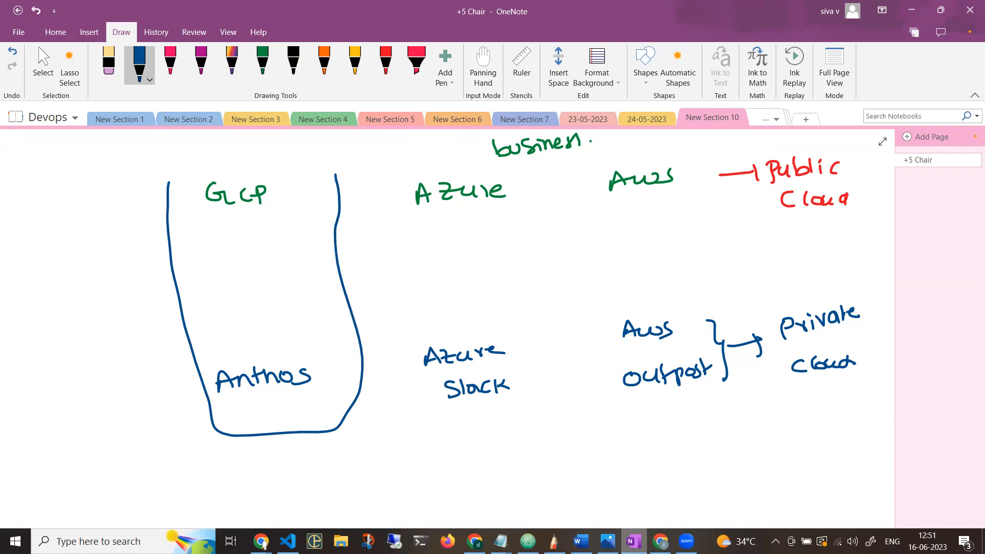
mouse_move(351, 312)
left_mouse_down()
mouse_move(165, 179)
mouse_move(179, 170)
left_mouse_up()
Step: Label the box Hybrid cloud in orange with dashes beside Anthos, GCP and the heading
left_click(324, 65)
mouse_move(196, 152)
left_mouse_down()
mouse_move(221, 165)
mouse_move(333, 158)
left_mouse_up()
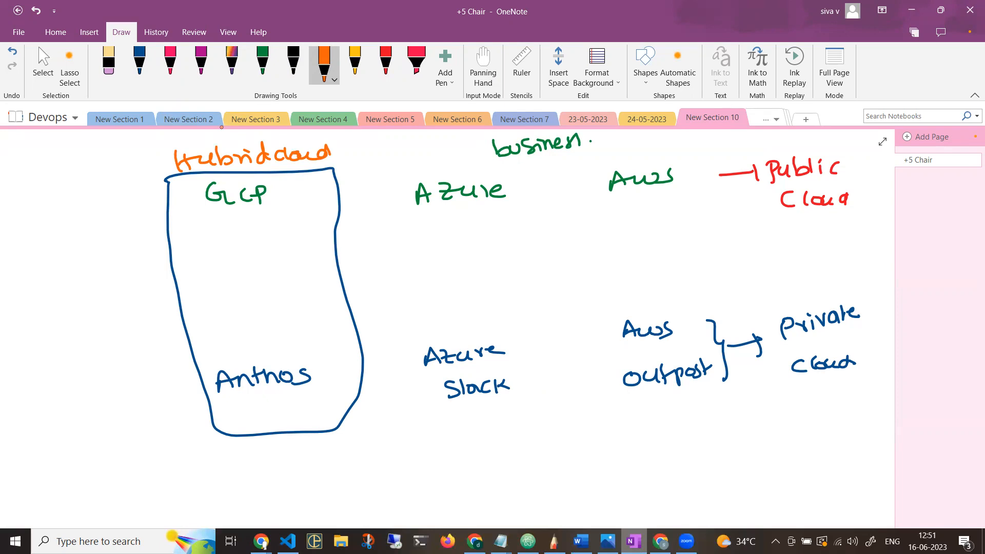
left_click_drag(225, 386, 168, 395)
left_click_drag(203, 199, 129, 208)
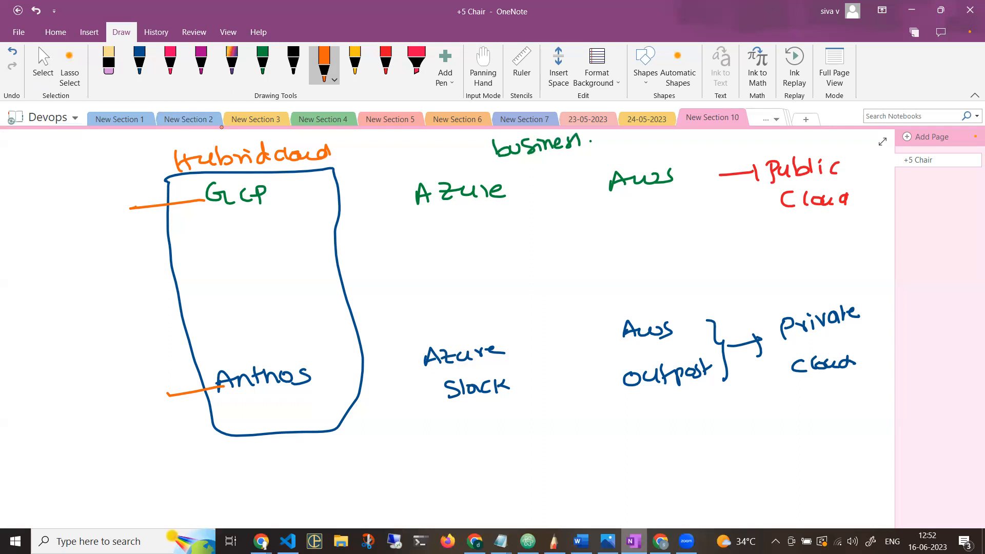
left_click_drag(142, 158, 164, 150)
Step: Underline GCP and Azure in rainbow ink and join them with a connector labelled multicloud
left_click(232, 64)
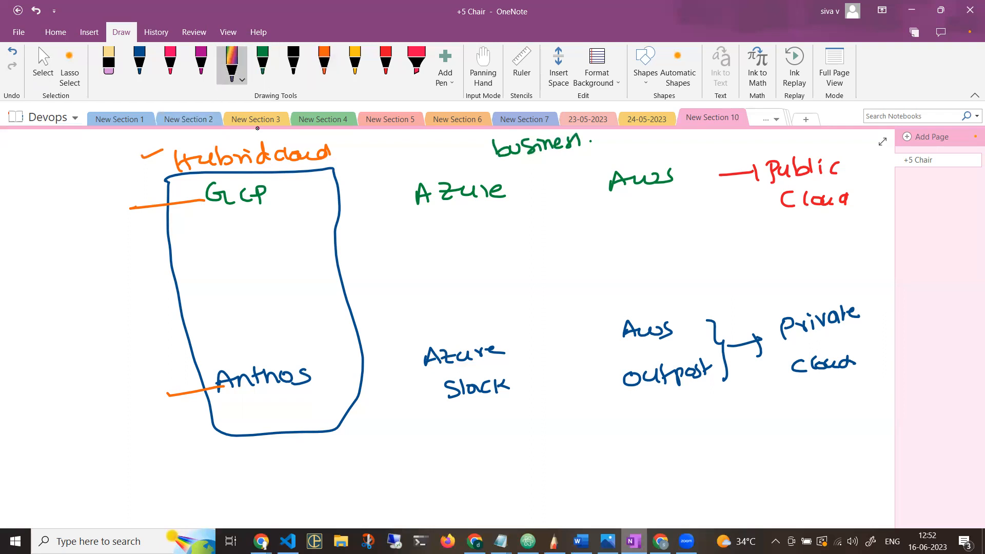
left_click_drag(217, 219, 277, 211)
left_click_drag(422, 215, 505, 207)
mouse_move(258, 217)
left_mouse_down()
mouse_move(440, 216)
mouse_move(503, 235)
mouse_move(511, 222)
mouse_move(538, 235)
mouse_move(590, 230)
mouse_move(595, 214)
left_mouse_up()
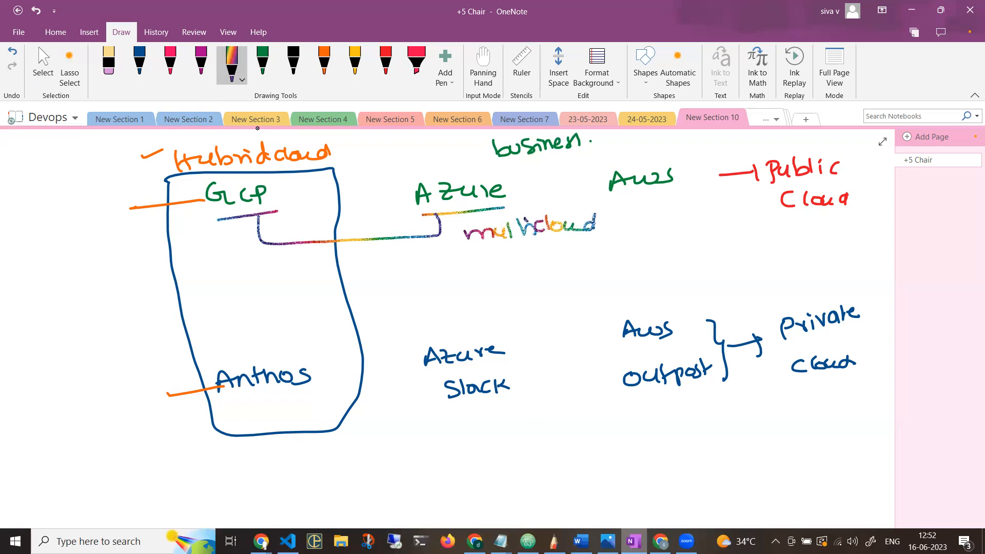
left_click(42, 65)
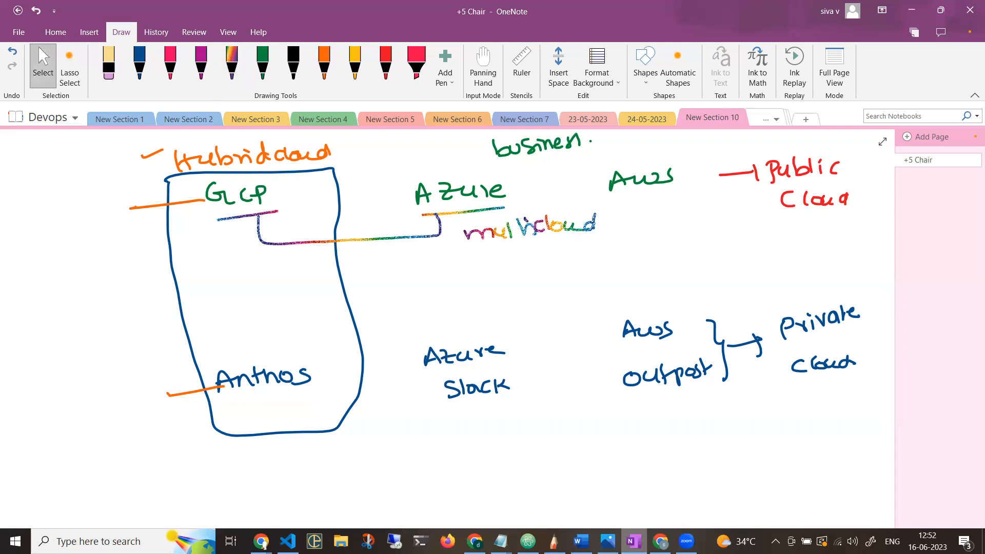
scroll(662, 293, "down", 1)
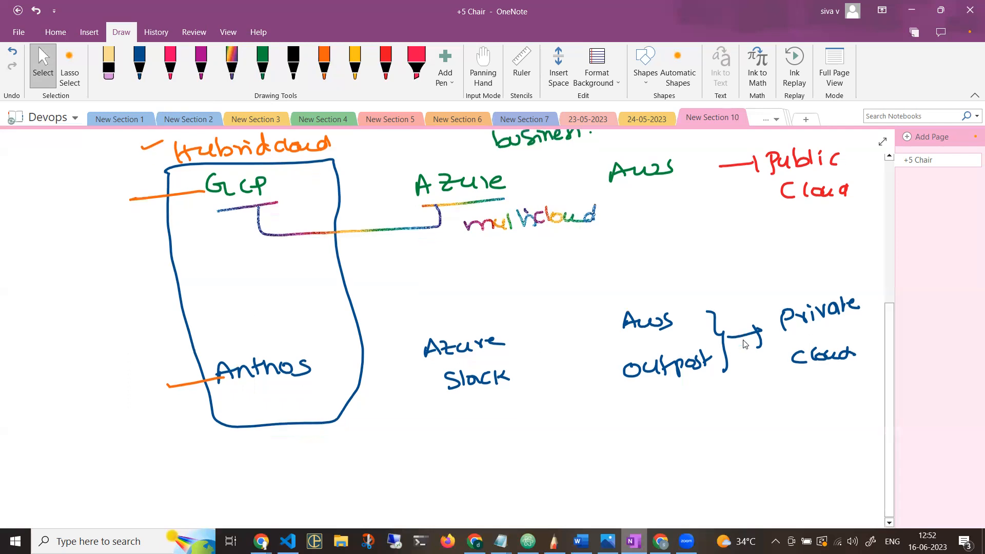
scroll(745, 345, "down", 10)
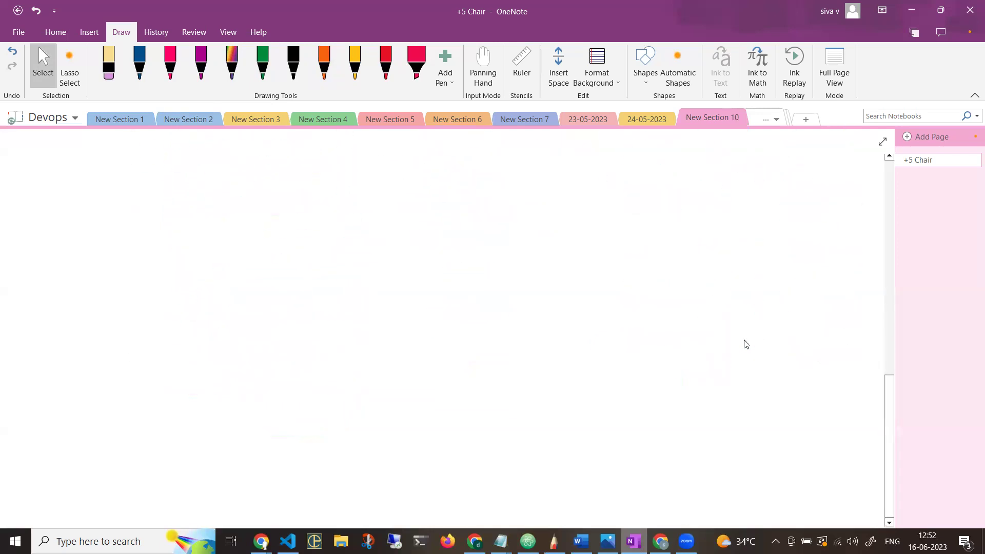
Step: Handwrite the definition 'Public cloud = Using 1 cloud' in dark blue
left_click(139, 65)
mouse_move(205, 181)
left_mouse_down()
mouse_move(203, 198)
mouse_move(205, 190)
left_mouse_up()
mouse_move(218, 186)
left_mouse_down()
mouse_move(230, 198)
mouse_move(271, 197)
left_mouse_up()
mouse_move(311, 184)
left_mouse_down()
mouse_move(300, 196)
mouse_move(317, 192)
left_mouse_up()
left_click_drag(331, 183, 358, 194)
mouse_move(400, 180)
left_mouse_down()
mouse_move(420, 189)
mouse_move(467, 178)
left_mouse_up()
mouse_move(481, 174)
left_mouse_down()
mouse_move(469, 191)
mouse_move(514, 188)
mouse_move(510, 197)
left_mouse_up()
left_click_drag(567, 167, 570, 187)
left_click_drag(617, 170, 625, 181)
left_click_drag(639, 171, 670, 177)
Step: Write 'Private cloud =' on the next line
left_click_drag(206, 257, 212, 282)
mouse_move(217, 266)
left_mouse_down()
mouse_move(236, 275)
mouse_move(255, 260)
left_mouse_up()
mouse_move(272, 263)
left_mouse_down()
mouse_move(274, 273)
mouse_move(295, 267)
left_mouse_up()
left_click_drag(332, 255, 323, 267)
mouse_move(337, 248)
left_mouse_down()
mouse_move(339, 266)
mouse_move(383, 254)
left_mouse_up()
left_click_drag(404, 257, 417, 257)
left_click_drag(403, 263, 419, 264)
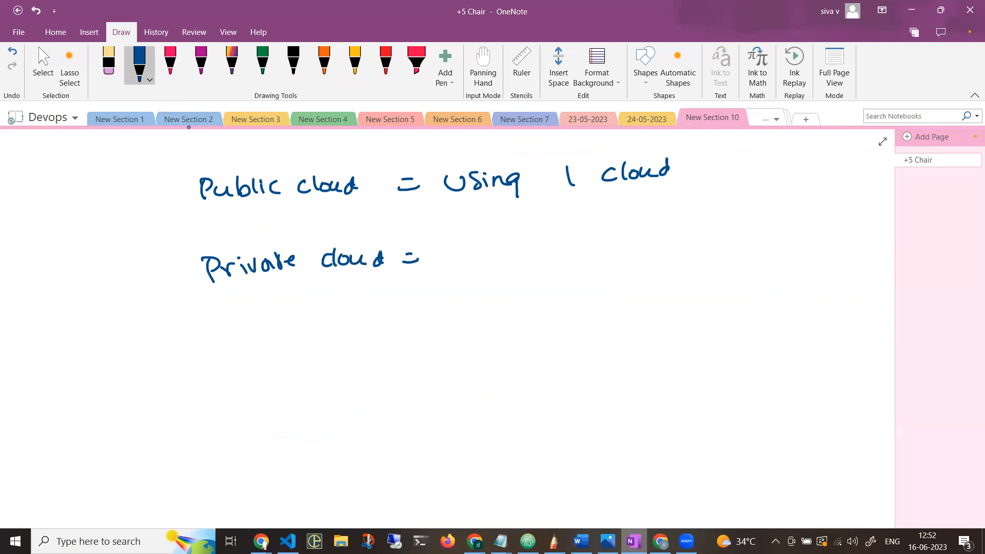
Step: Complete it with 'OnPrim real cloud', a brace and tick, and begin Multi below
mouse_move(475, 250)
left_mouse_down()
mouse_move(469, 265)
mouse_move(518, 267)
left_mouse_up()
mouse_move(514, 245)
left_mouse_down()
mouse_move(529, 256)
mouse_move(542, 250)
left_mouse_up()
mouse_move(546, 251)
left_mouse_down()
mouse_move(605, 226)
mouse_move(613, 235)
left_mouse_up()
mouse_move(619, 251)
left_mouse_down()
mouse_move(630, 236)
mouse_move(651, 246)
left_mouse_up()
left_click_drag(662, 237, 679, 248)
left_click_drag(622, 281, 609, 294)
mouse_move(629, 274)
left_mouse_down()
mouse_move(636, 291)
mouse_move(680, 285)
left_mouse_up()
left_click_drag(681, 274, 691, 285)
left_click_drag(710, 232, 717, 290)
left_click_drag(737, 258, 763, 248)
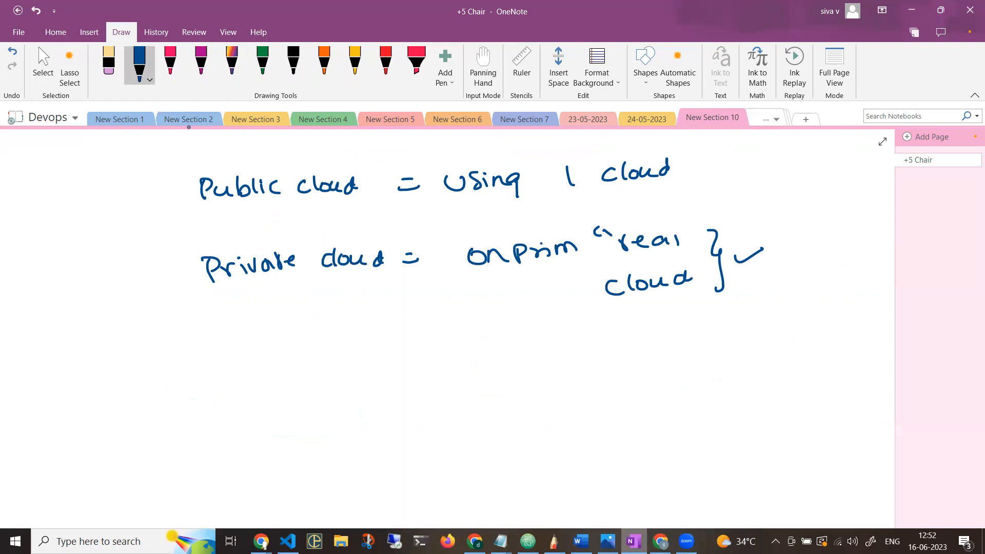
mouse_move(222, 382)
left_mouse_down()
mouse_move(299, 360)
mouse_move(333, 372)
left_mouse_up()
Step: Complete the definition 'Multi cloud = >1 cloud.'
left_click(325, 359)
mouse_move(341, 353)
left_mouse_down()
mouse_move(344, 371)
mouse_move(397, 351)
mouse_move(453, 357)
left_mouse_up()
left_click_drag(441, 366, 461, 365)
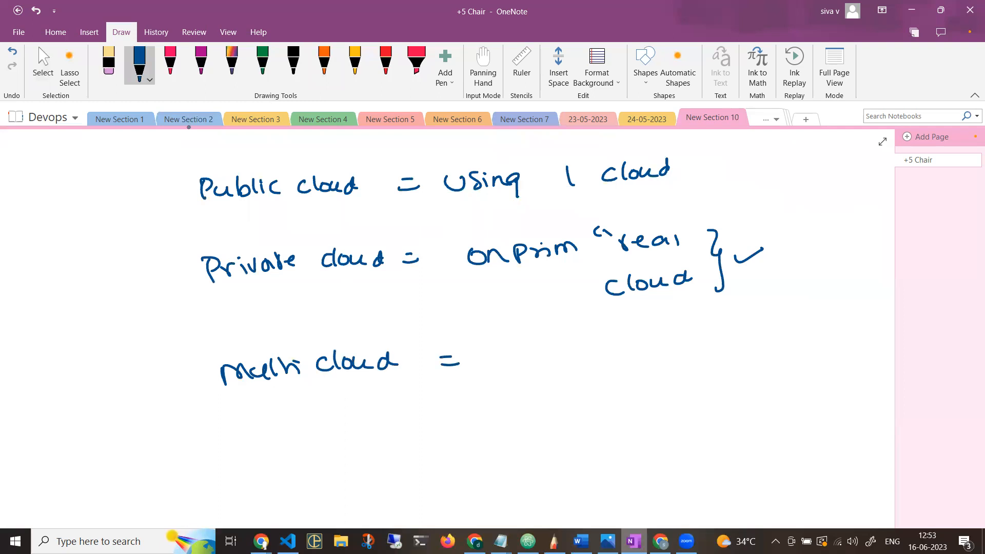
mouse_move(515, 351)
left_mouse_down()
mouse_move(537, 349)
mouse_move(521, 367)
left_mouse_up()
mouse_move(549, 340)
left_mouse_down()
mouse_move(549, 361)
mouse_move(599, 359)
left_mouse_up()
left_click_drag(615, 349, 647, 359)
left_click(660, 351)
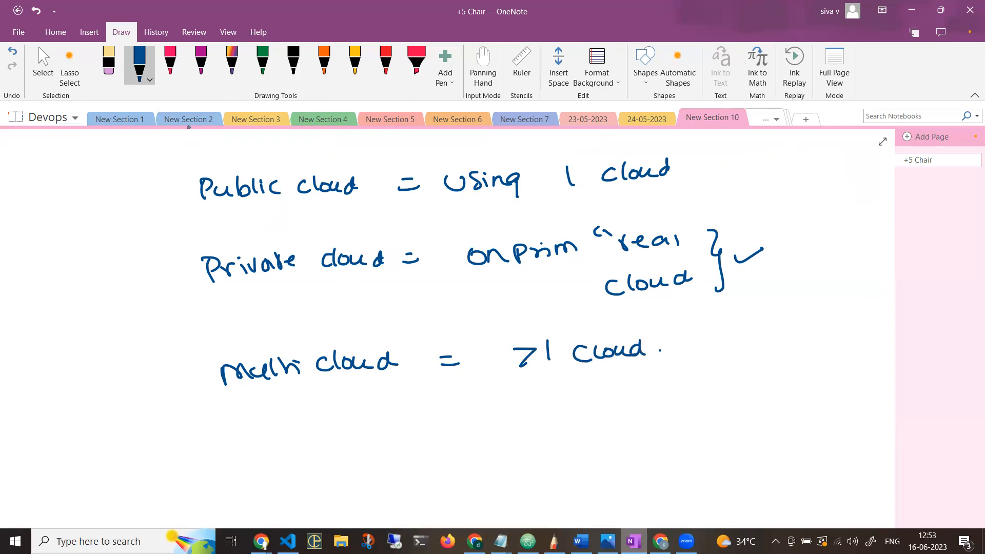
Step: Write 'hybrid cloud -' below and begin Public after the dash
mouse_move(221, 435)
left_mouse_down()
mouse_move(222, 455)
mouse_move(259, 442)
mouse_move(275, 451)
mouse_move(348, 442)
left_mouse_up()
left_click(316, 438)
mouse_move(363, 422)
left_mouse_down()
mouse_move(365, 440)
mouse_move(396, 437)
mouse_move(406, 422)
left_mouse_up()
left_click(424, 432)
left_click_drag(526, 411, 530, 431)
left_click_drag(529, 413, 576, 420)
left_click_drag(586, 400, 590, 417)
Step: Finish the definition as 'Public + Private cloud'
mouse_move(613, 402)
left_mouse_down()
mouse_move(605, 416)
mouse_move(655, 405)
left_mouse_up()
mouse_move(647, 398)
left_mouse_down()
mouse_move(649, 418)
mouse_move(694, 387)
mouse_move(745, 382)
left_mouse_up()
mouse_move(755, 382)
left_mouse_down()
mouse_move(756, 393)
mouse_move(768, 374)
mouse_move(788, 380)
left_mouse_up()
left_click_drag(655, 442, 655, 456)
mouse_move(674, 435)
left_mouse_down()
mouse_move(673, 453)
mouse_move(710, 440)
left_mouse_up()
left_click_drag(730, 438, 745, 442)
mouse_move(790, 374)
left_mouse_down()
mouse_move(805, 427)
mouse_move(782, 453)
left_mouse_up()
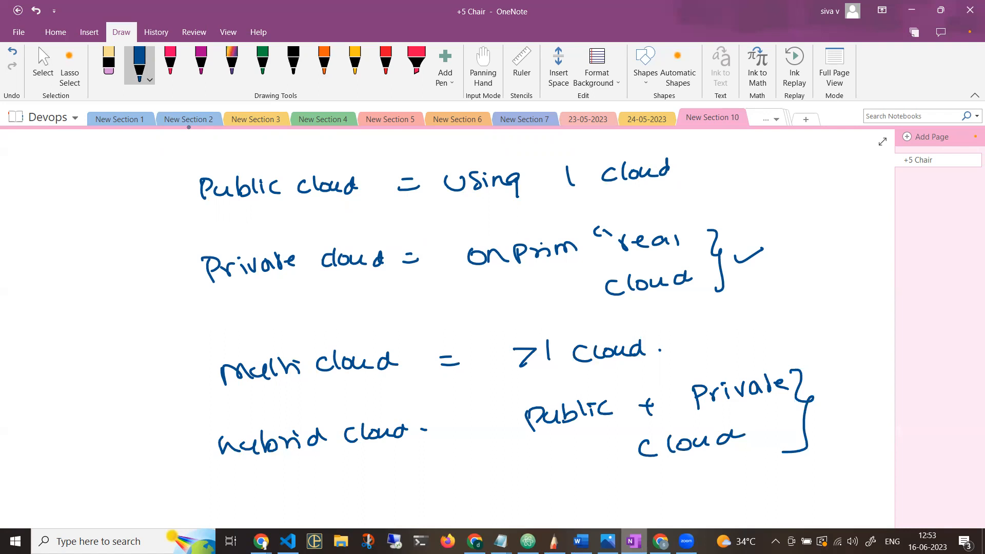
Step: Leave inking after the closing brace so all four cloud definitions stand complete
key("Escape")
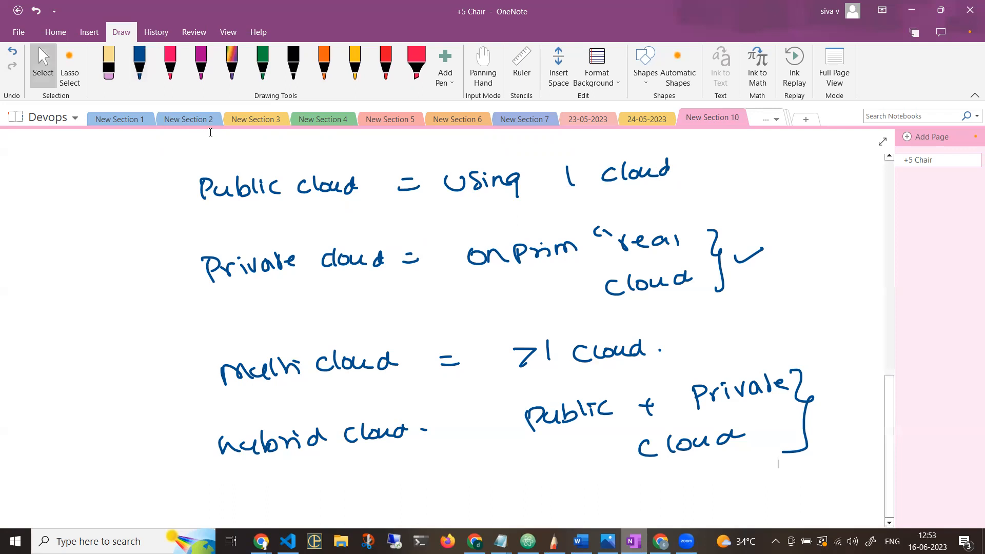